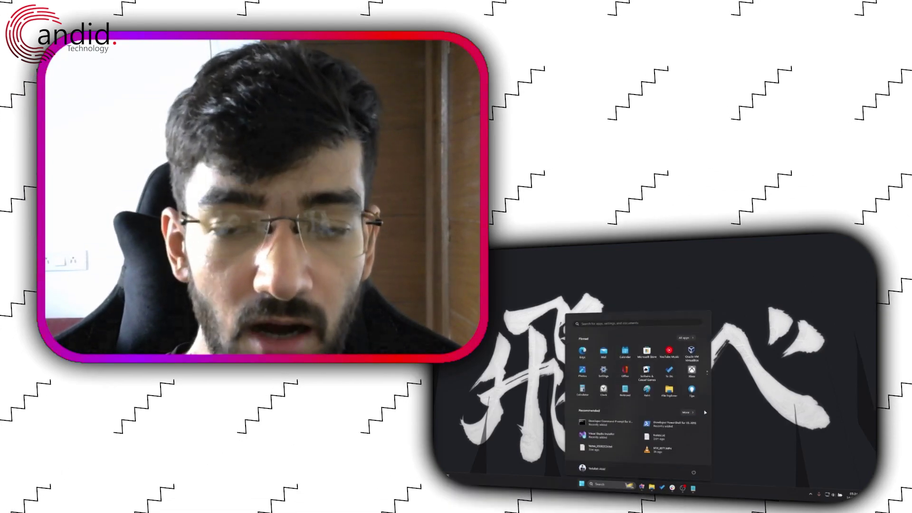
# Step: Find Discord in the system search and follow its shortcut's file location to the Discord installation folder
pyautogui.write('discord')
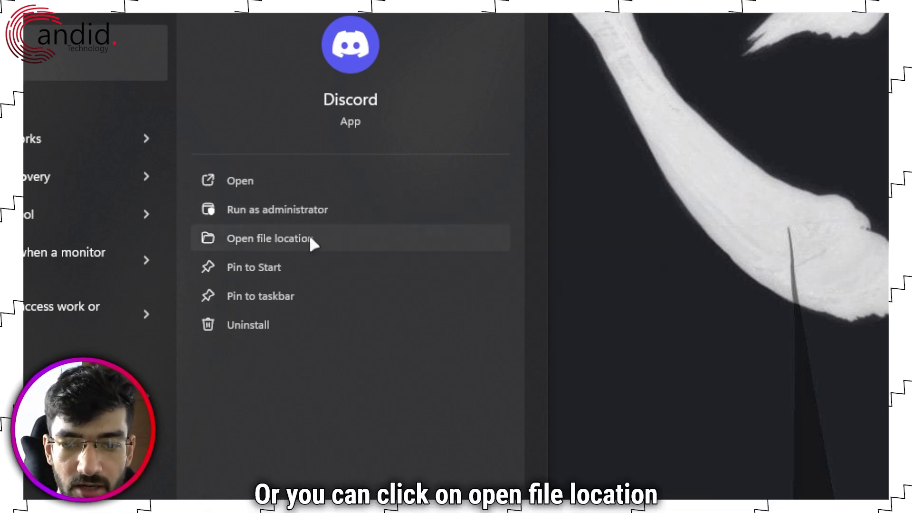
pyautogui.click(311, 239)
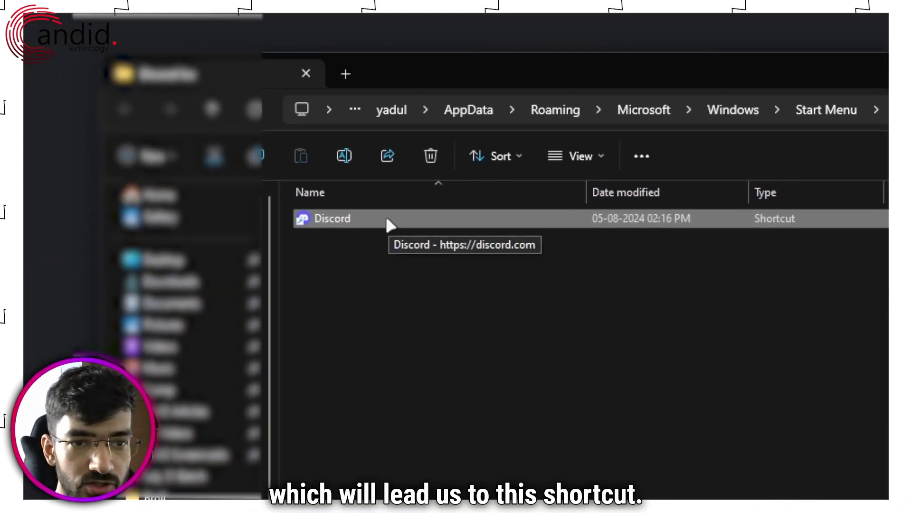
pyautogui.rightClick(387, 219)
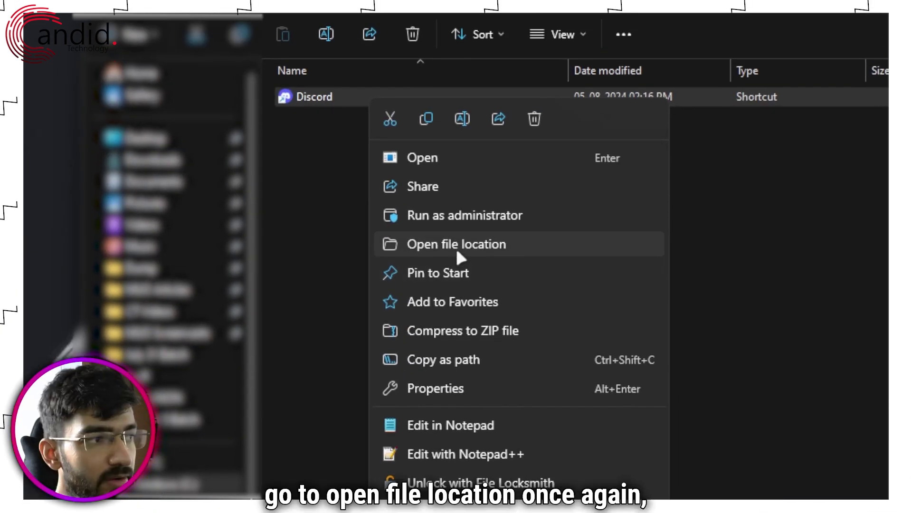
pyautogui.click(496, 16)
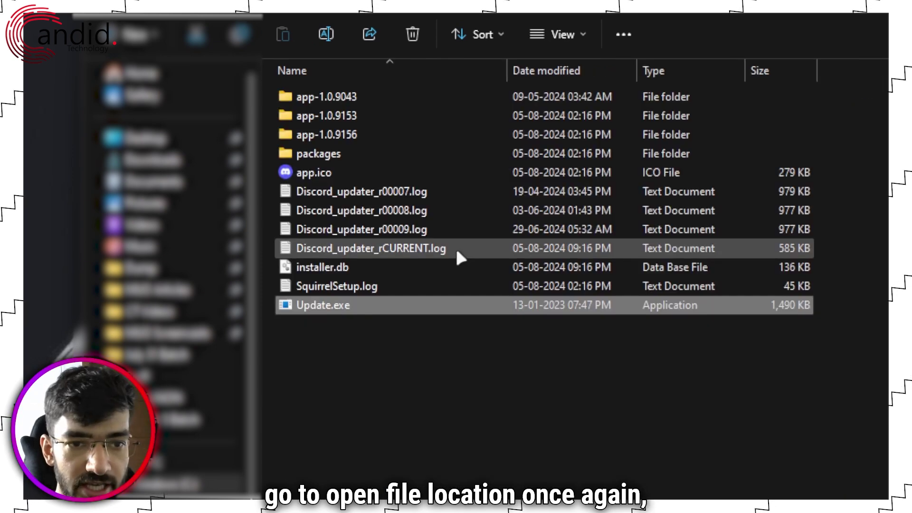
# Step: Bring up the compatibility settings in the properties of Update.exe in the Discord folder
pyautogui.rightClick(412, 306)
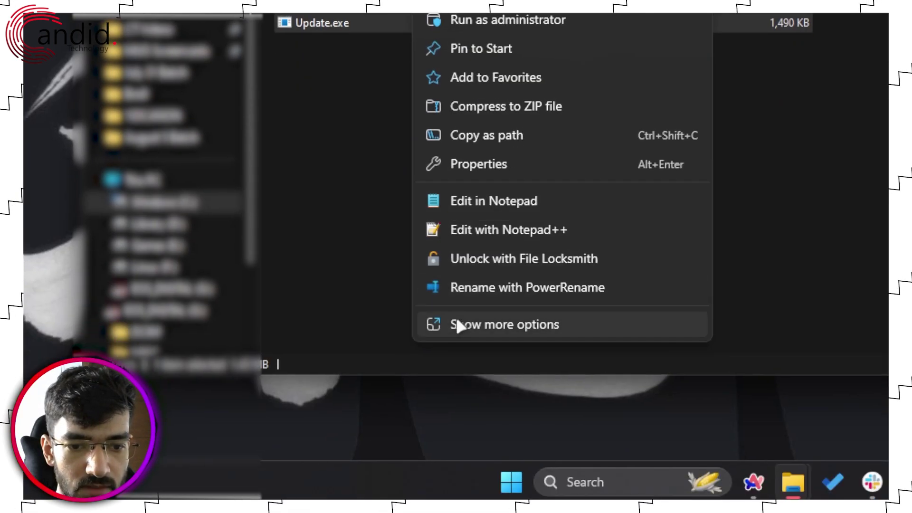
pyautogui.click(481, 164)
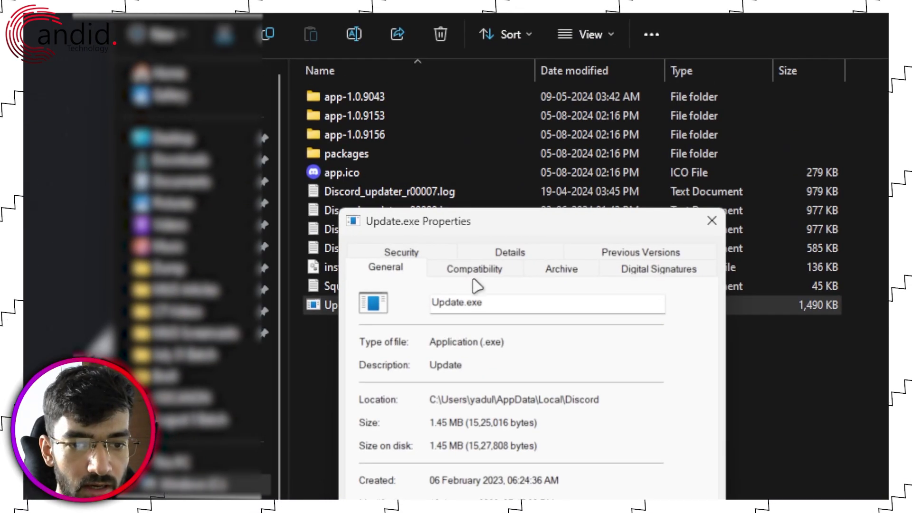
pyautogui.click(475, 271)
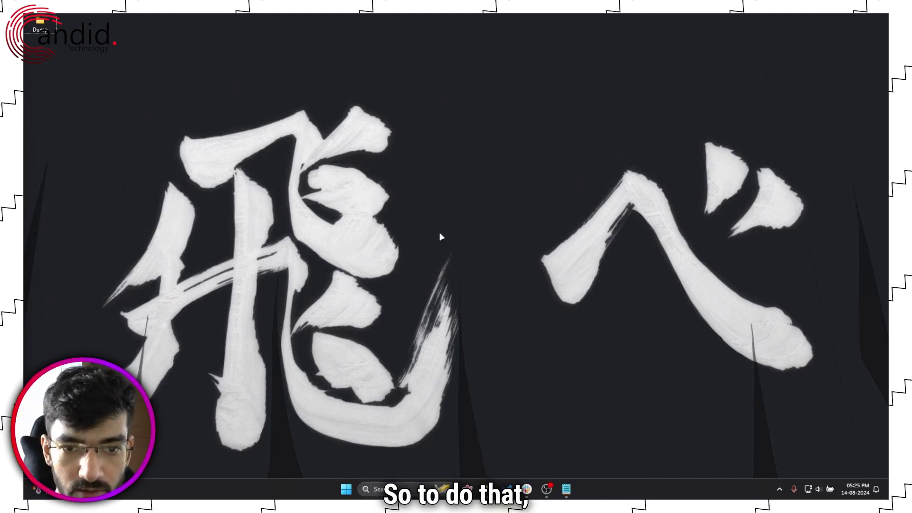
# Step: Search the system for "discord" and launch Discord
pyautogui.press('super')
pyautogui.write('discord')
pyautogui.press('Return')
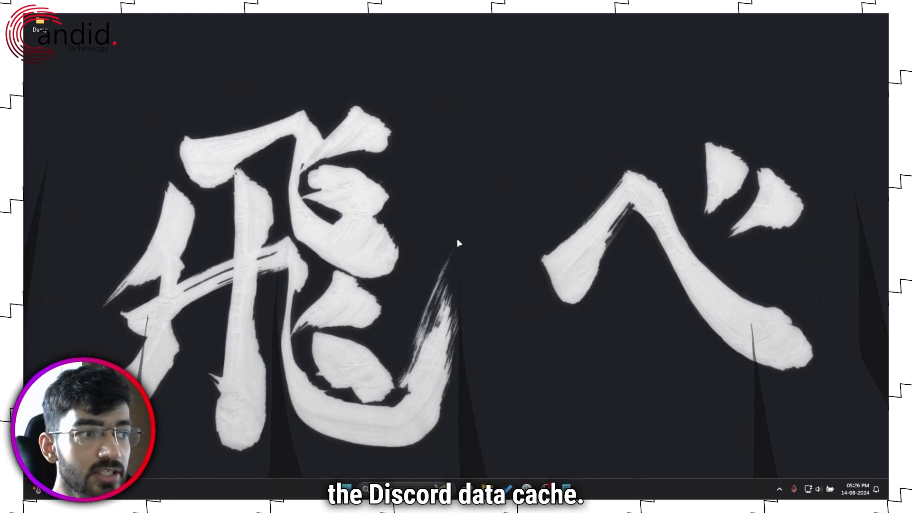
# Step: Use the Run prompt to open the %appdata% folder, replacing the existing cmd entry
pyautogui.press('super+r')
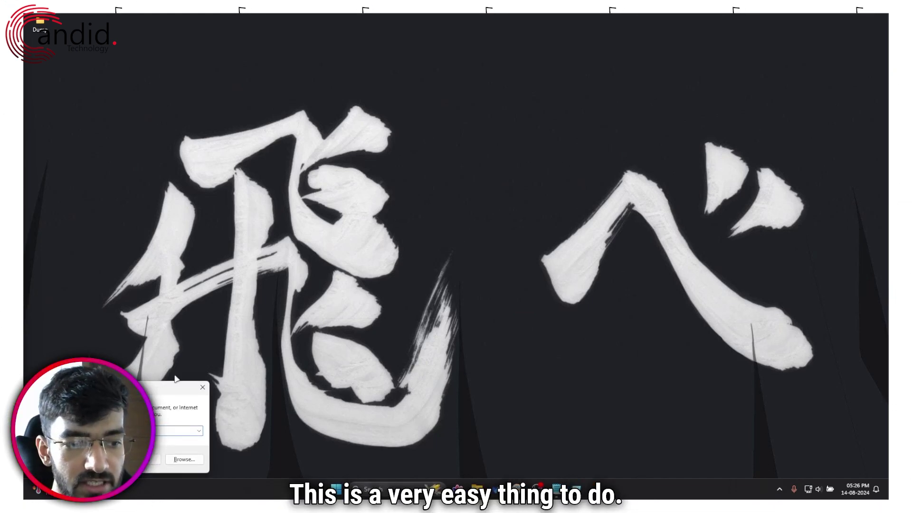
pyautogui.moveTo(146, 388); pyautogui.dragTo(499, 180)
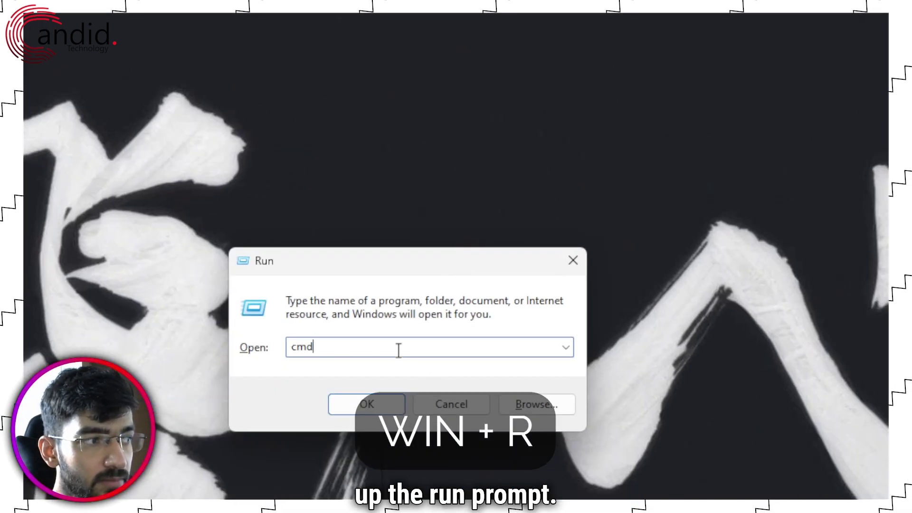
pyautogui.press('BackSpace')
pyautogui.press('BackSpace')
pyautogui.press('BackSpace')
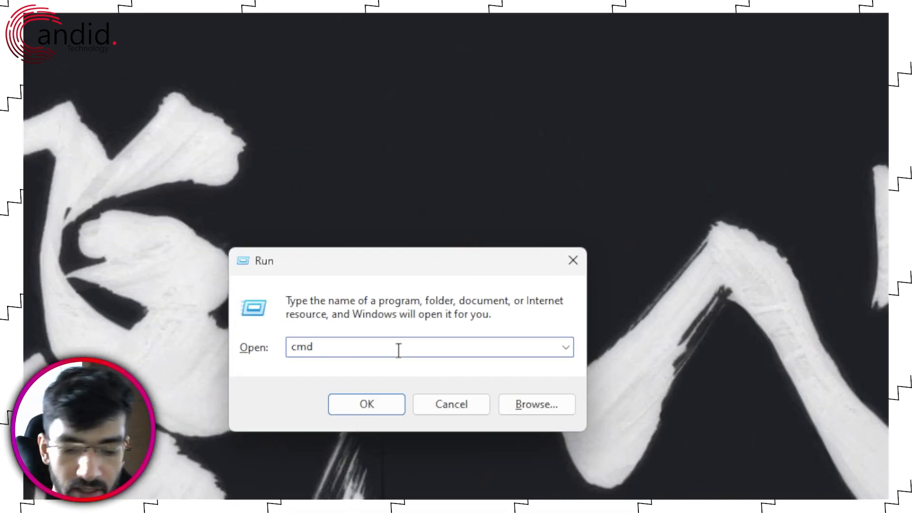
pyautogui.write('%')
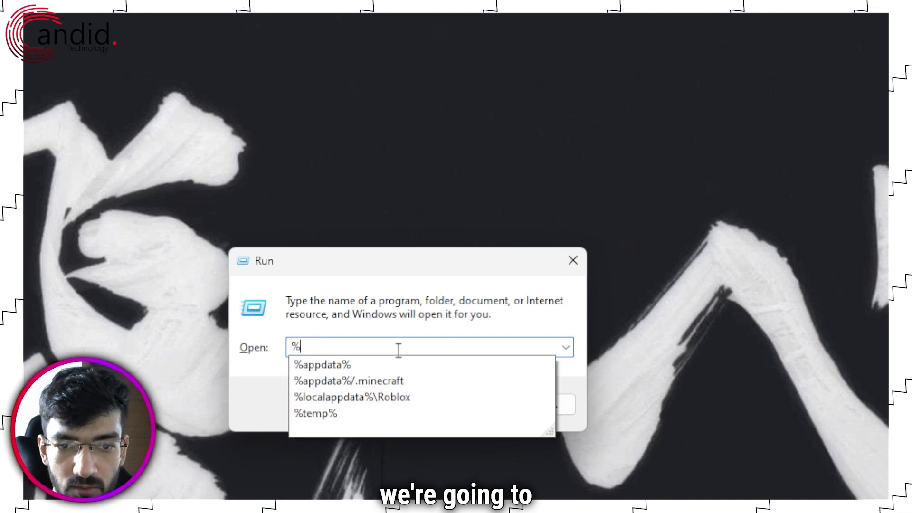
pyautogui.write('appdata%')
pyautogui.press('Return')
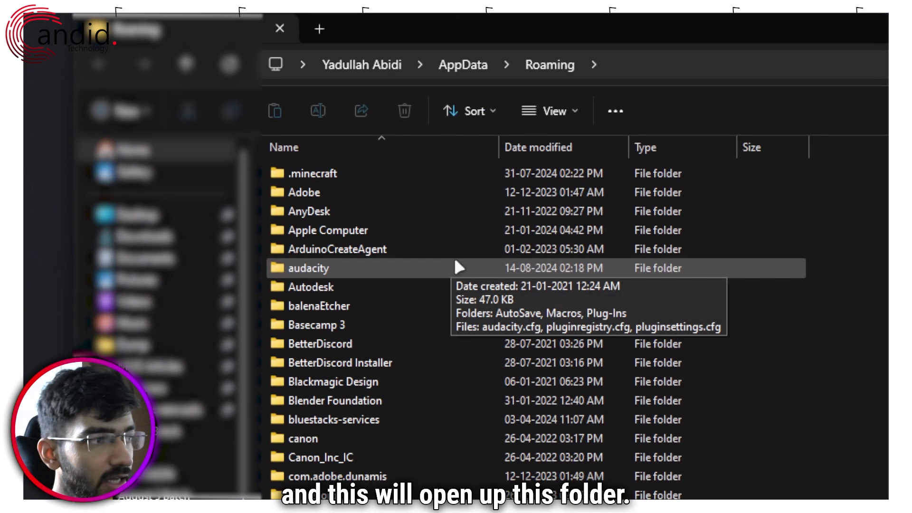
# Step: Open the discord folder inside Roaming and look through its cache folders and preference files
pyautogui.scroll(-4, 401, 399)
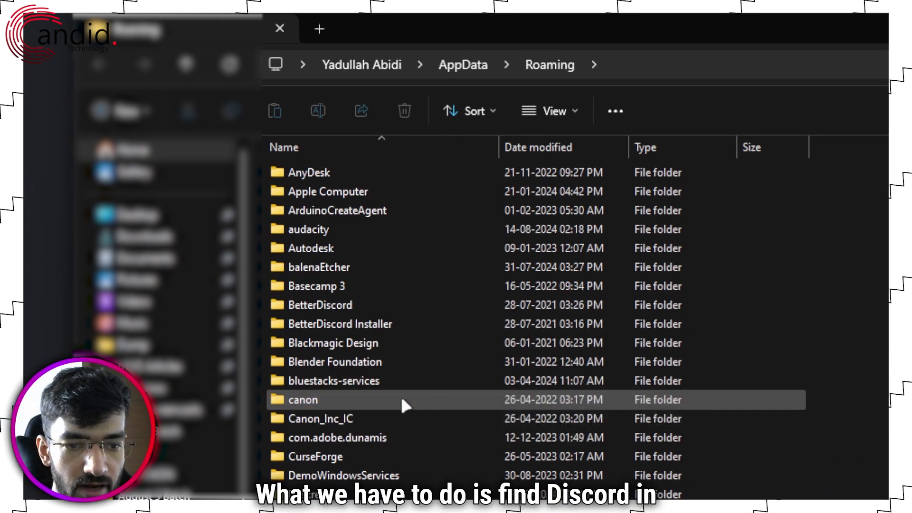
pyautogui.click(379, 363)
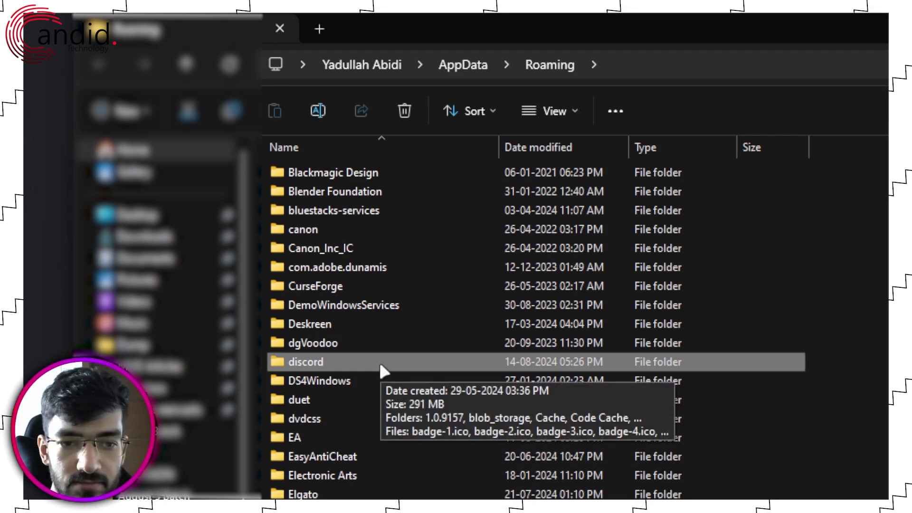
pyautogui.doubleClick(381, 363)
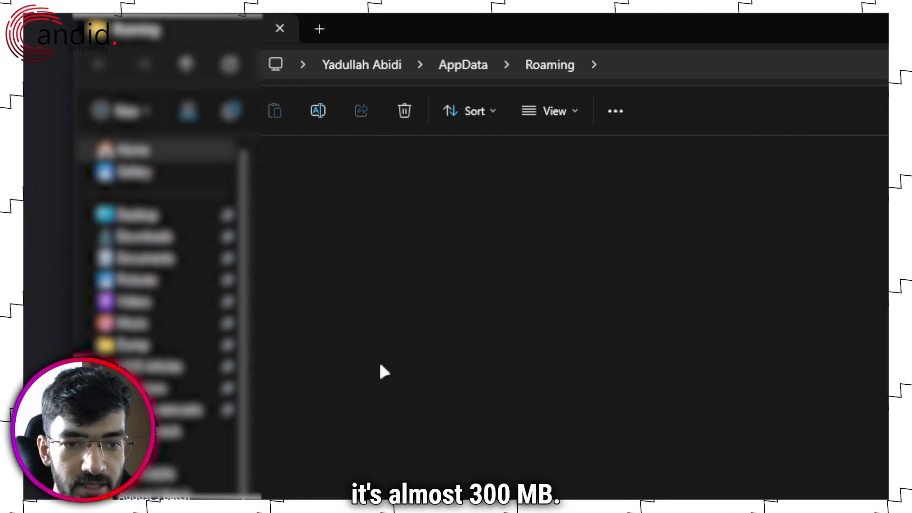
pyautogui.scroll(-10, 395, 411)
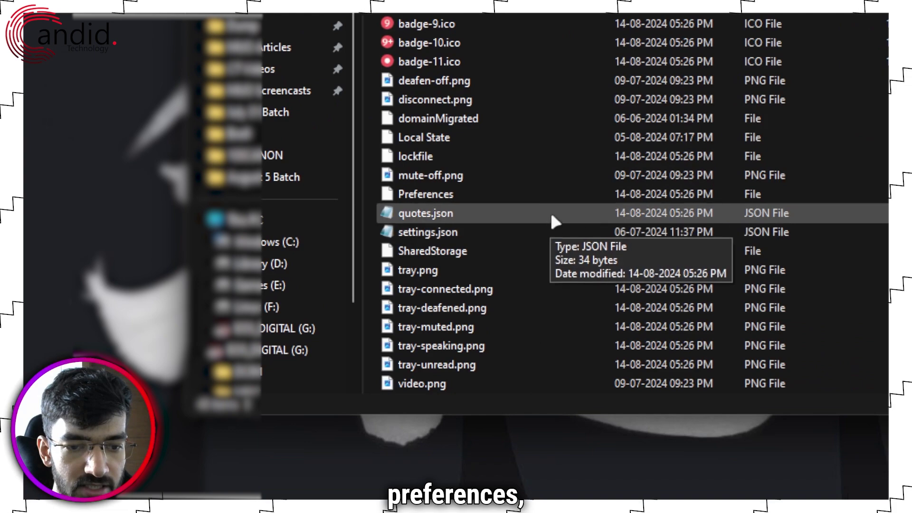
pyautogui.scroll(5, 560, 152)
pyautogui.scroll(5, 564, 151)
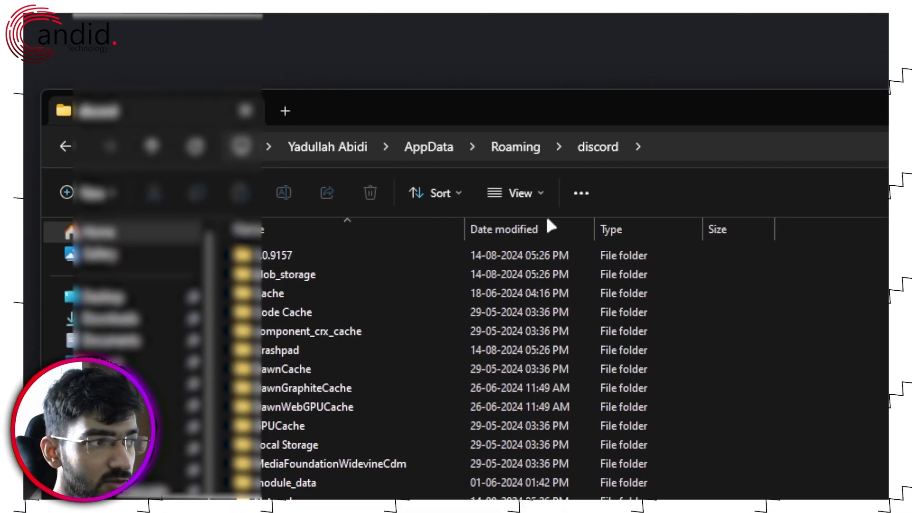
# Step: Return to the Roaming folder, bring up the options for the discord folder and leave it selected
pyautogui.click(518, 147)
pyautogui.scroll(-2, 424, 306)
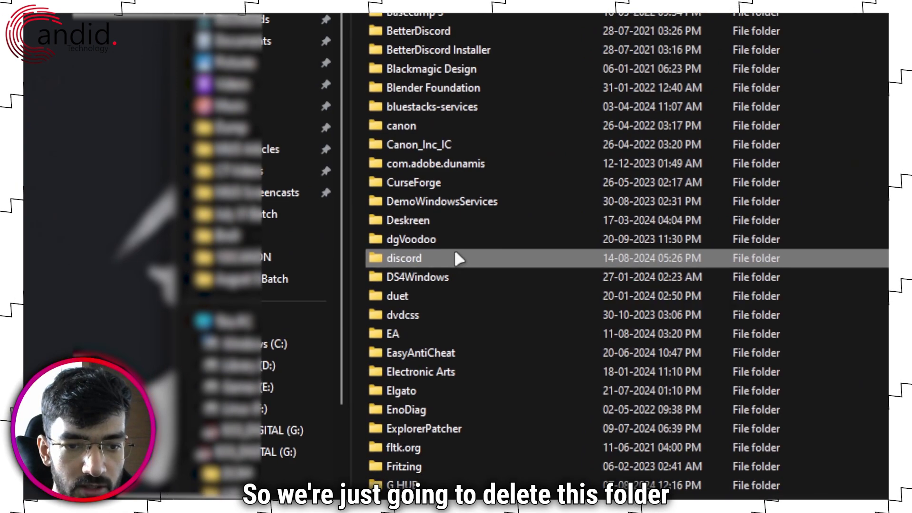
pyautogui.rightClick(450, 258)
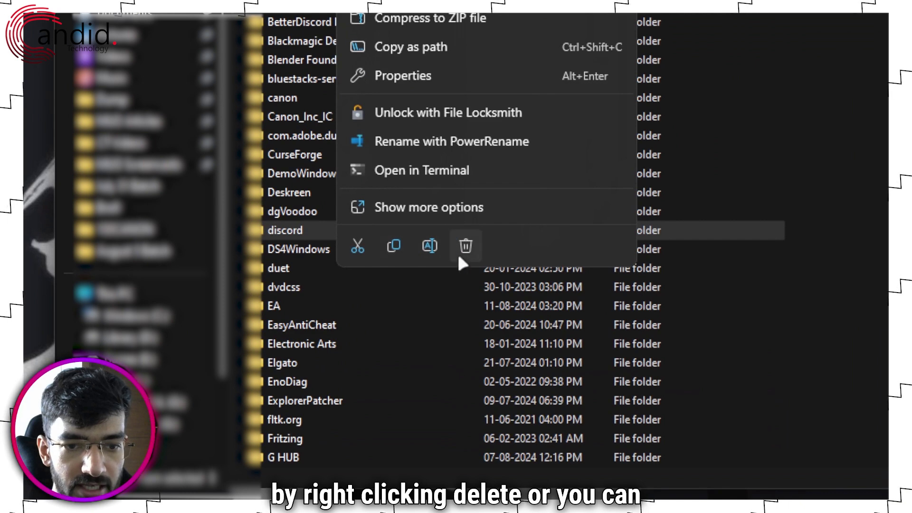
pyautogui.click(308, 233)
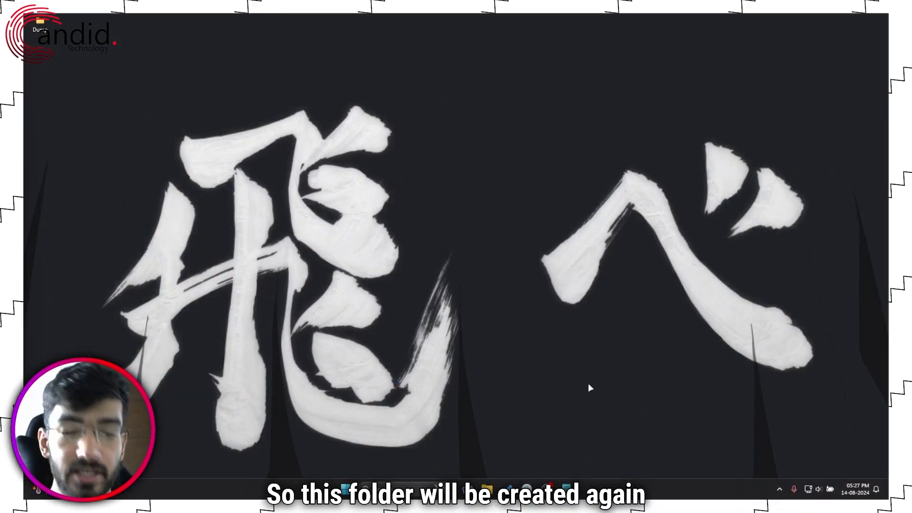
# Step: Launch Discord and open the Voice & Video page in its user settings
pyautogui.hotkey('alt', 'space')
pyautogui.write('disc')
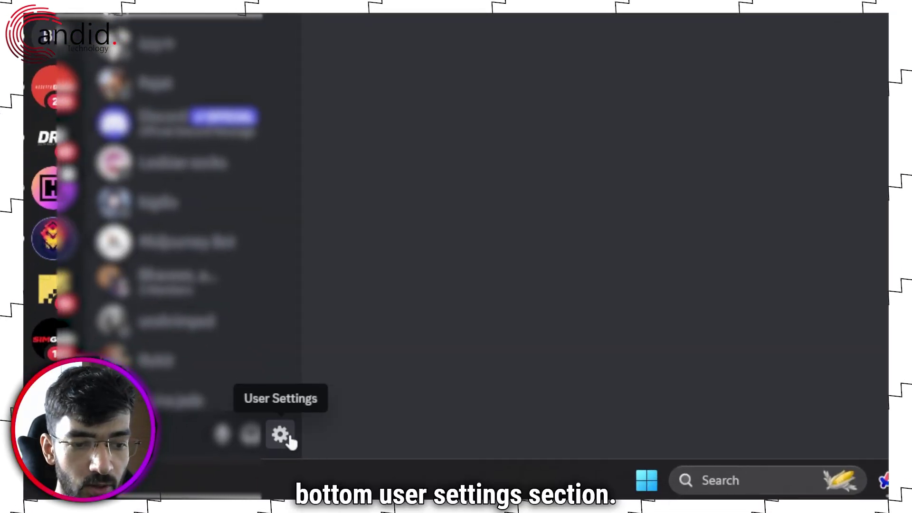
pyautogui.click(282, 435)
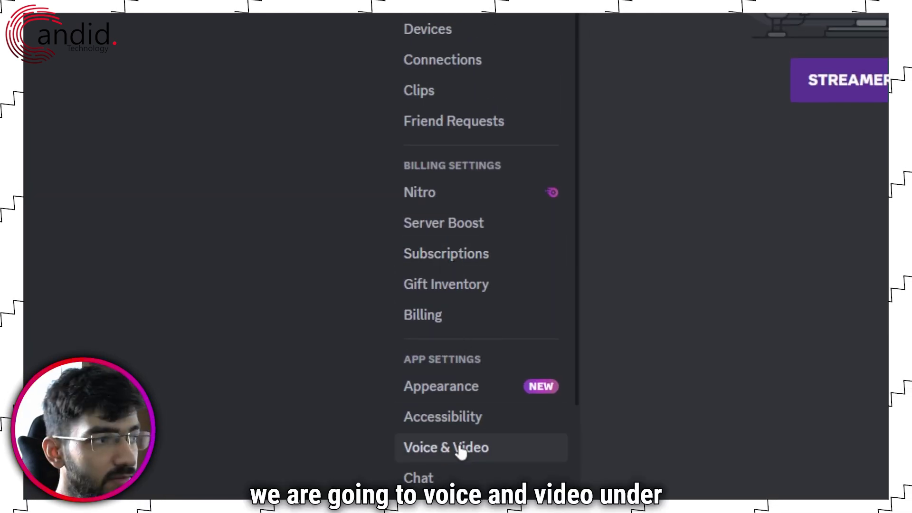
pyautogui.click(475, 450)
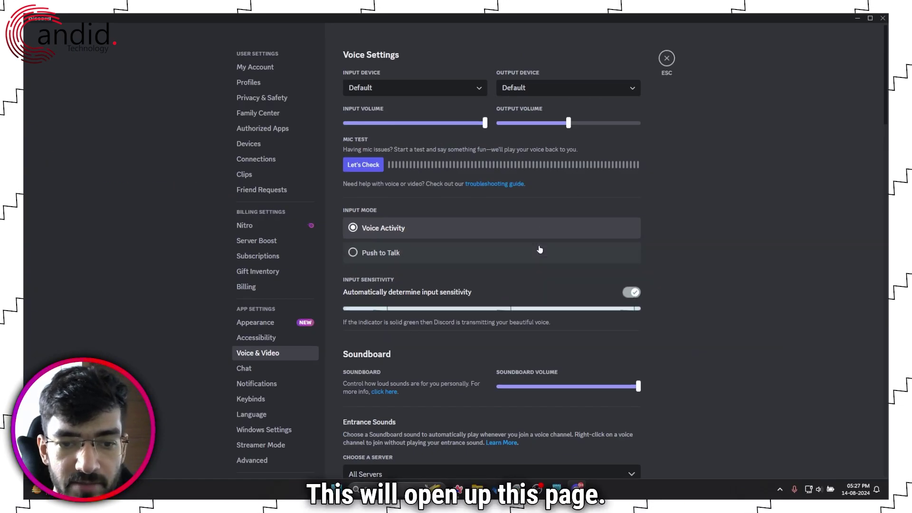
# Step: Reset Discord's voice settings from the end of the Voice & Video page
pyautogui.scroll(-20, 539, 251)
pyautogui.scroll(-4, 540, 250)
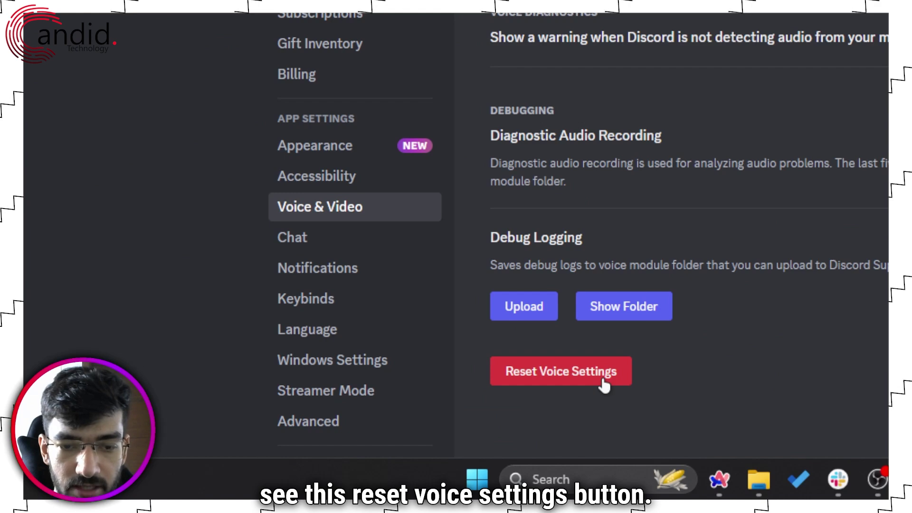
pyautogui.click(600, 377)
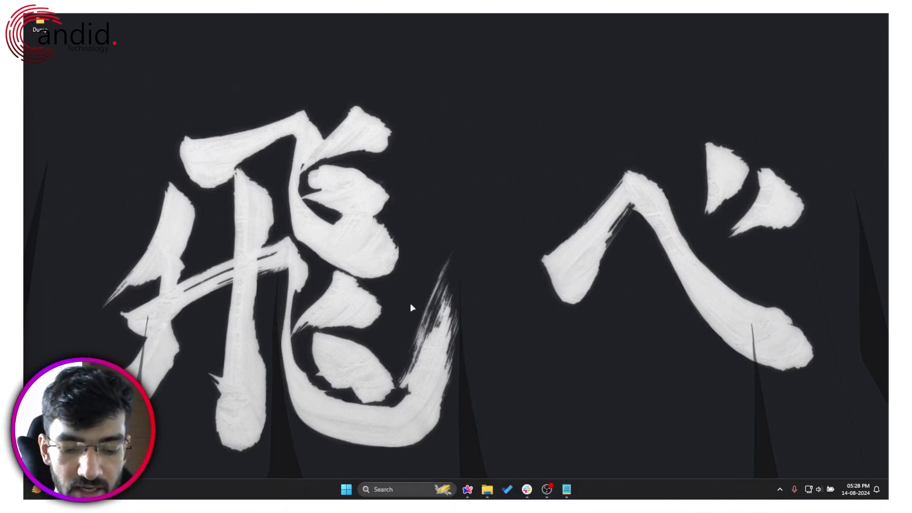
# Step: Open Device Manager and expand the Audio inputs and outputs category
pyautogui.press('super+x')
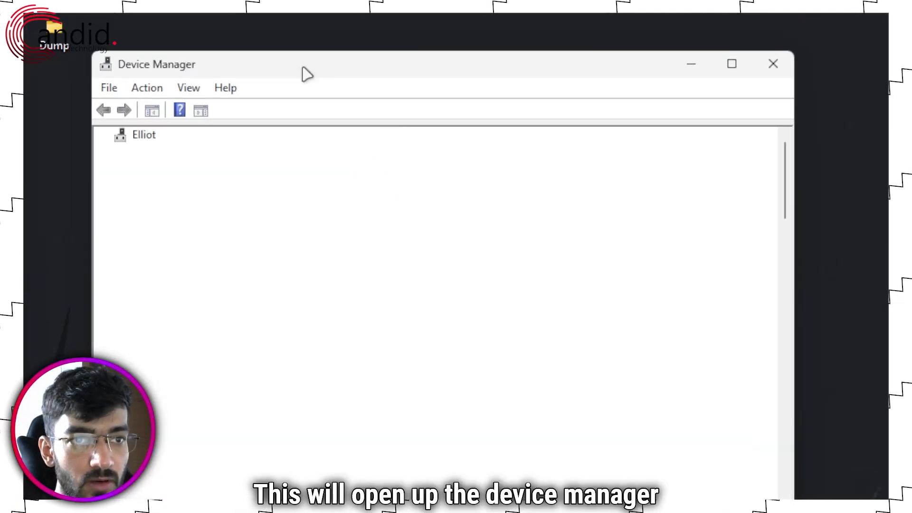
pyautogui.moveTo(301, 76); pyautogui.dragTo(533, 101)
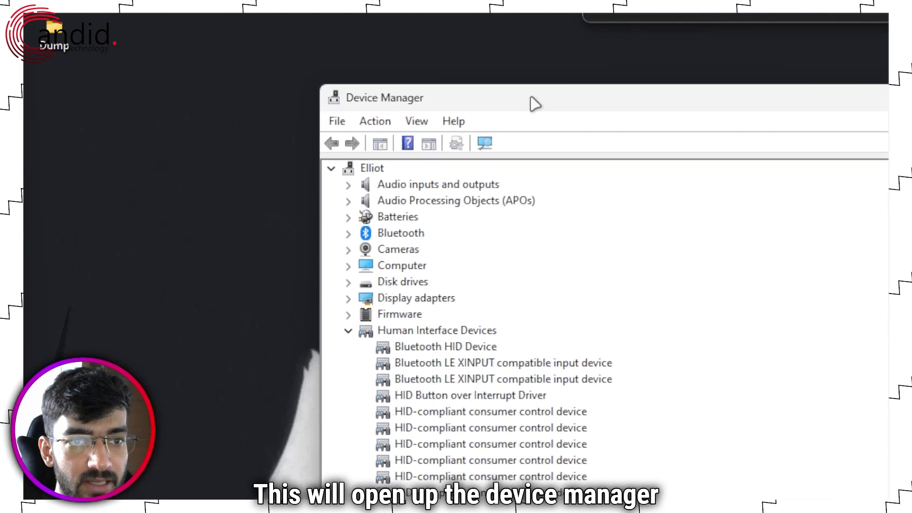
pyautogui.click(387, 186)
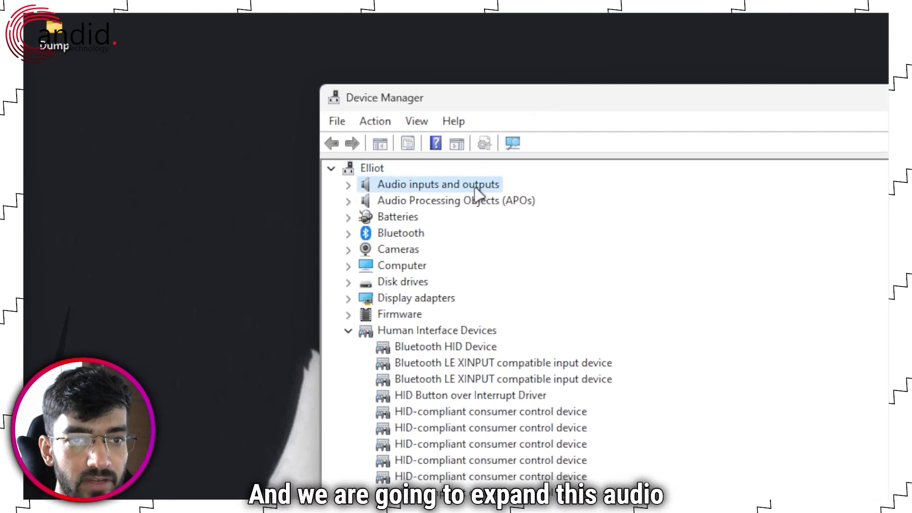
pyautogui.doubleClick(365, 189)
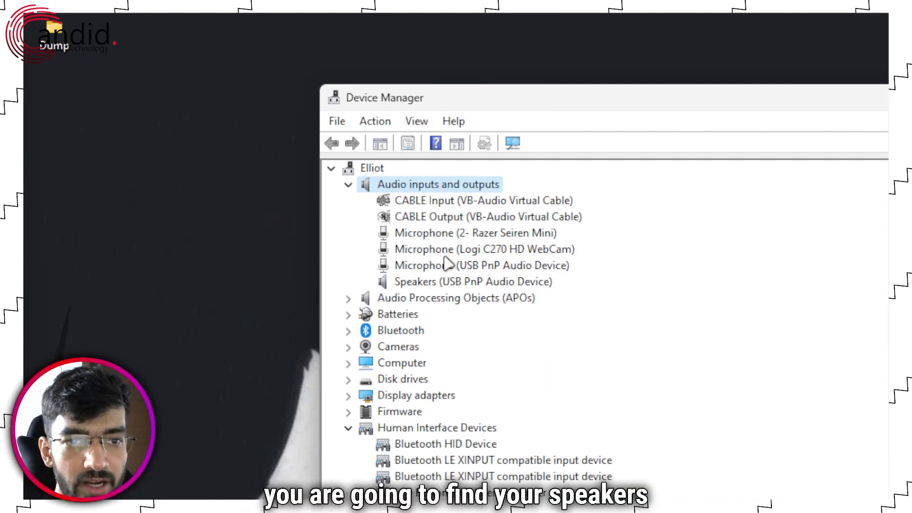
# Step: Open and close the driver update for Speakers (USB PnP Audio Device), and bring up the device's options again
pyautogui.click(442, 282)
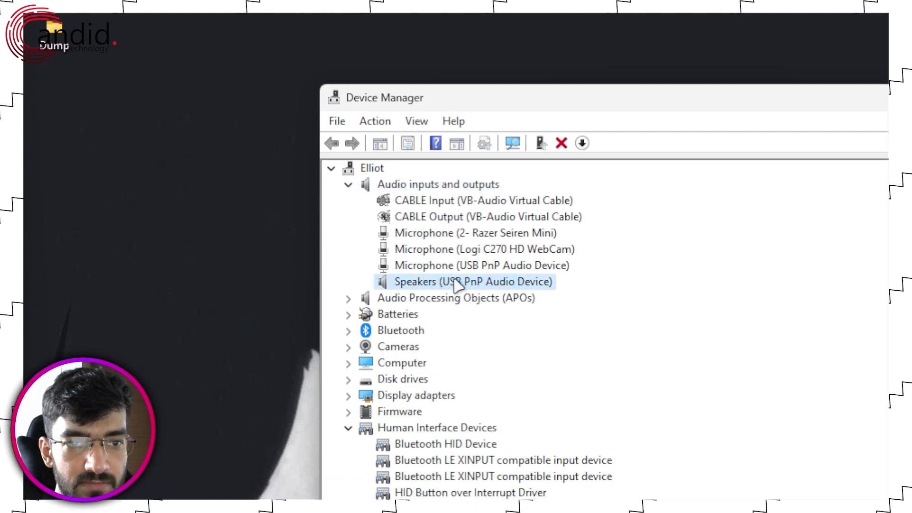
pyautogui.rightClick(475, 283)
pyautogui.click(554, 299)
pyautogui.click(688, 329)
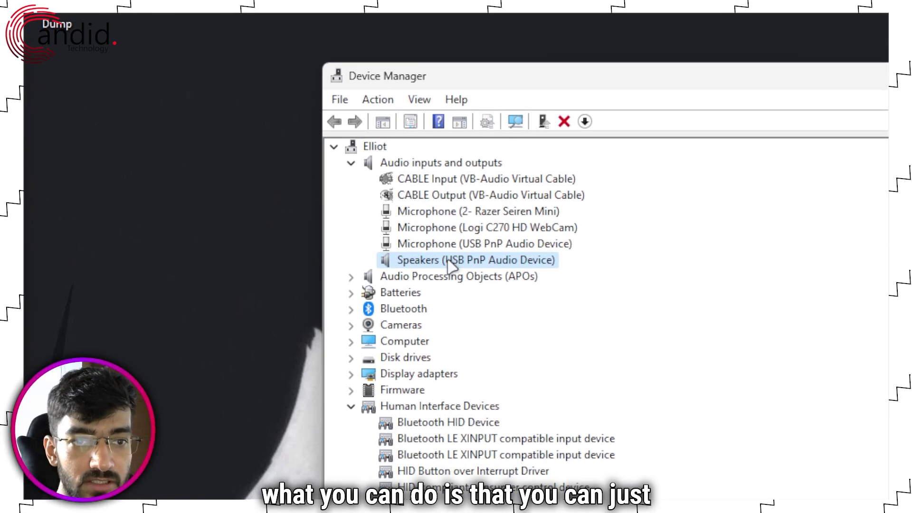
pyautogui.rightClick(448, 261)
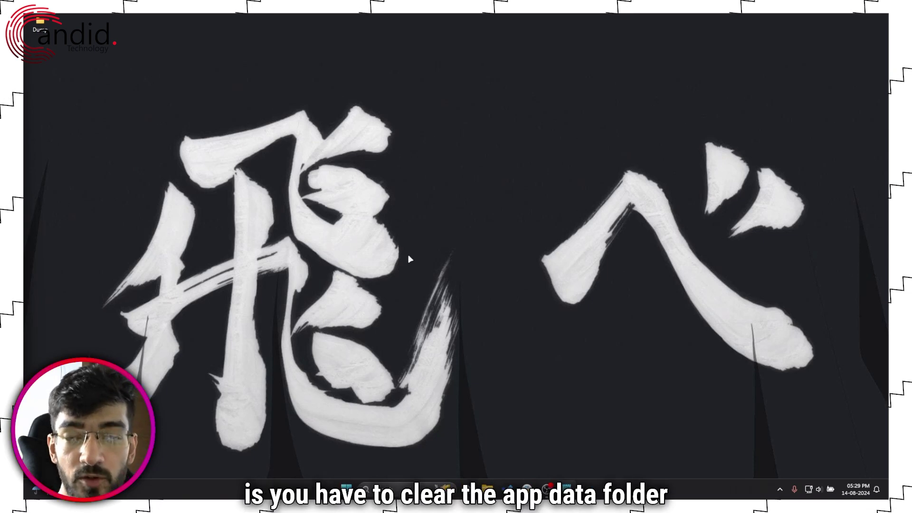
# Step: Open the %appdata% folder through Run, select the discord folder in it, and minimize the window
pyautogui.press('super+r')
pyautogui.moveTo(166, 388); pyautogui.dragTo(511, 194)
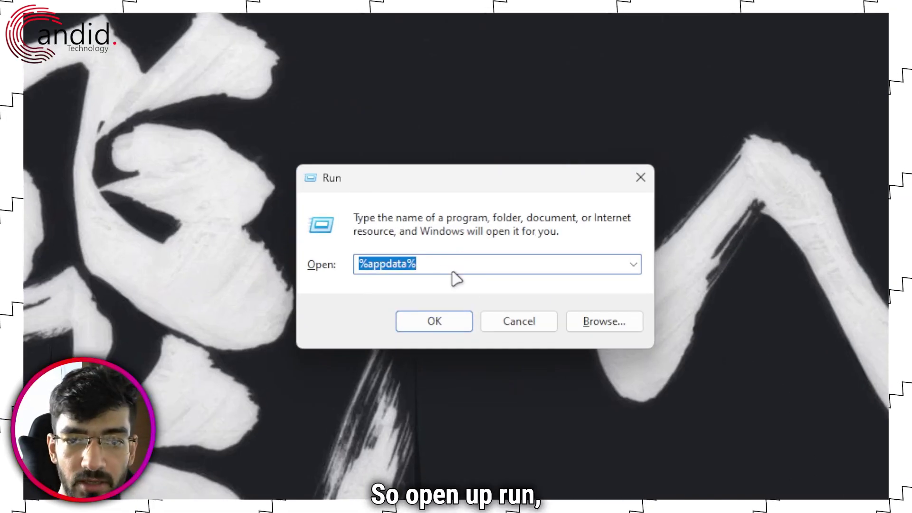
pyautogui.click(441, 265)
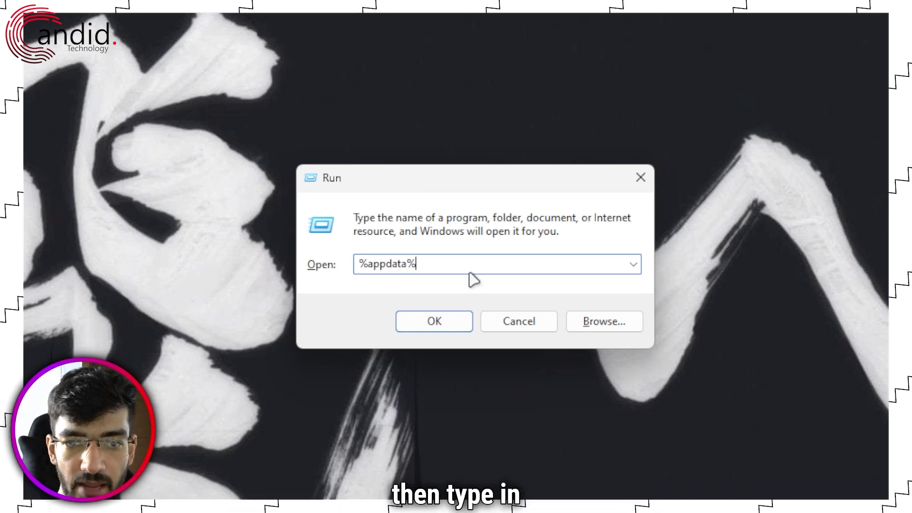
pyautogui.press('Return')
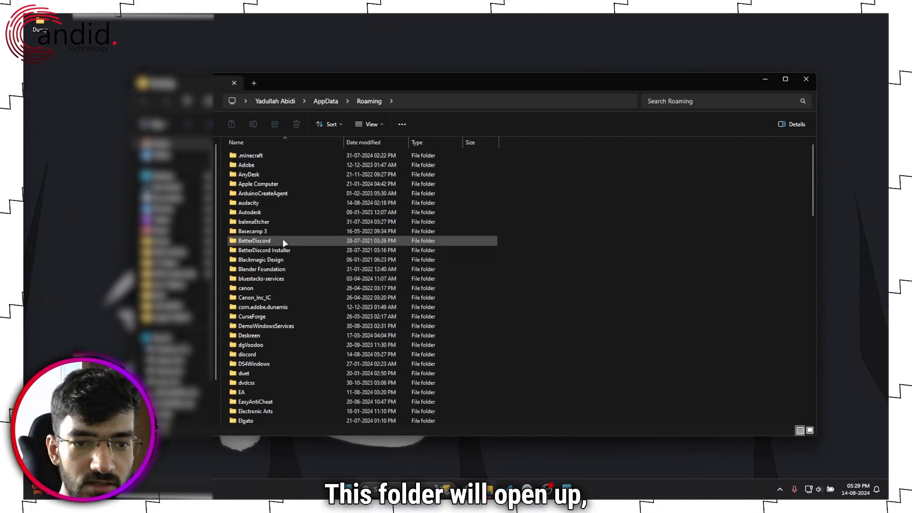
pyautogui.scroll(-5, 285, 228)
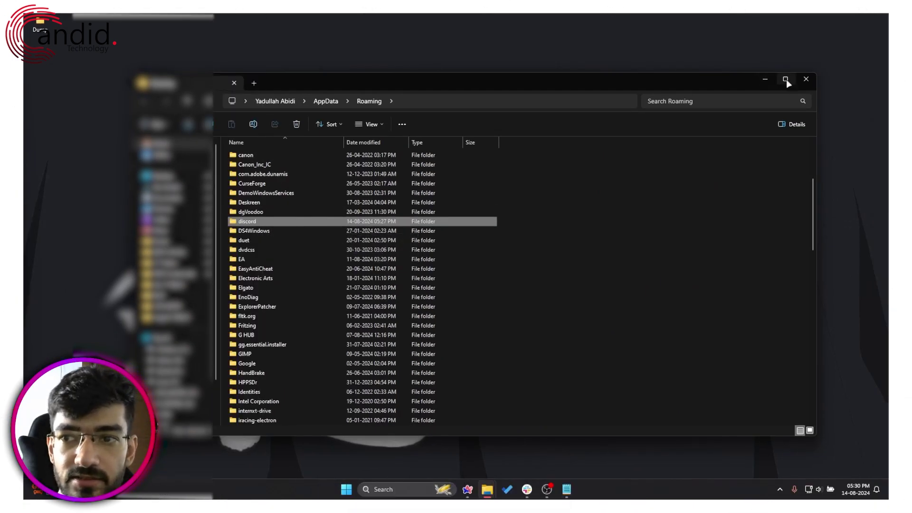
pyautogui.click(765, 78)
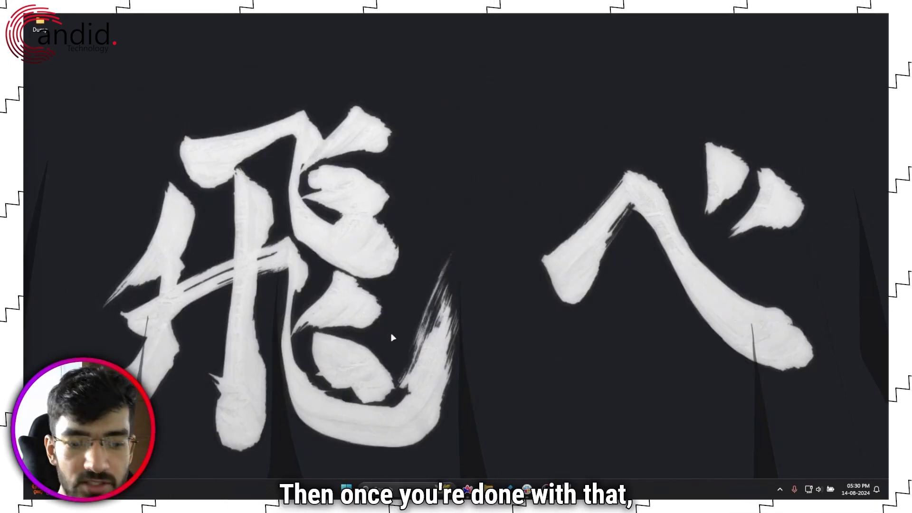
# Step: Open the system's list of installed apps, find Discord, and bring up its uninstall confirmation
pyautogui.rightClick(345, 487)
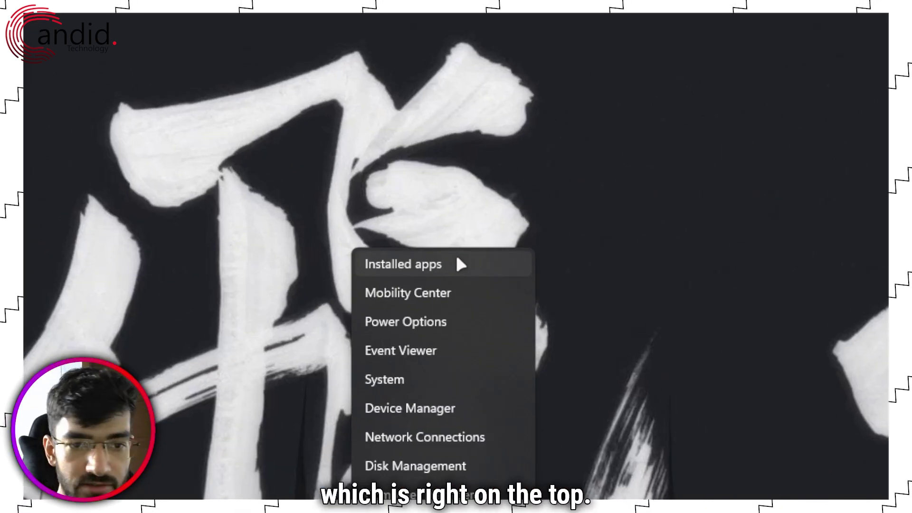
pyautogui.click(457, 261)
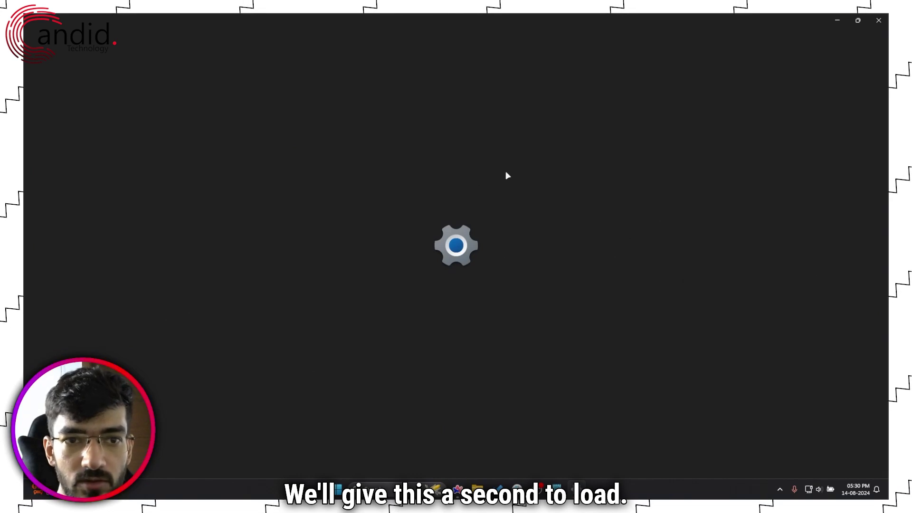
pyautogui.scroll(-10, 506, 172)
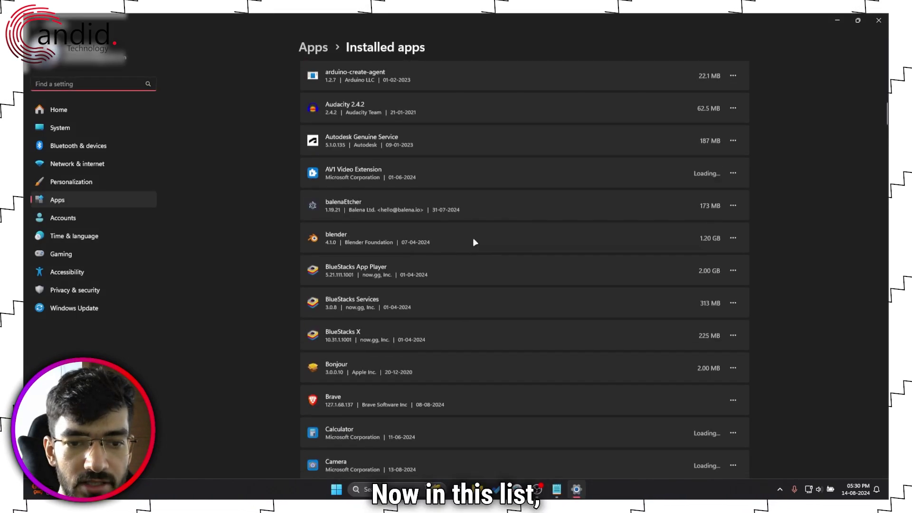
pyautogui.scroll(10, 475, 242)
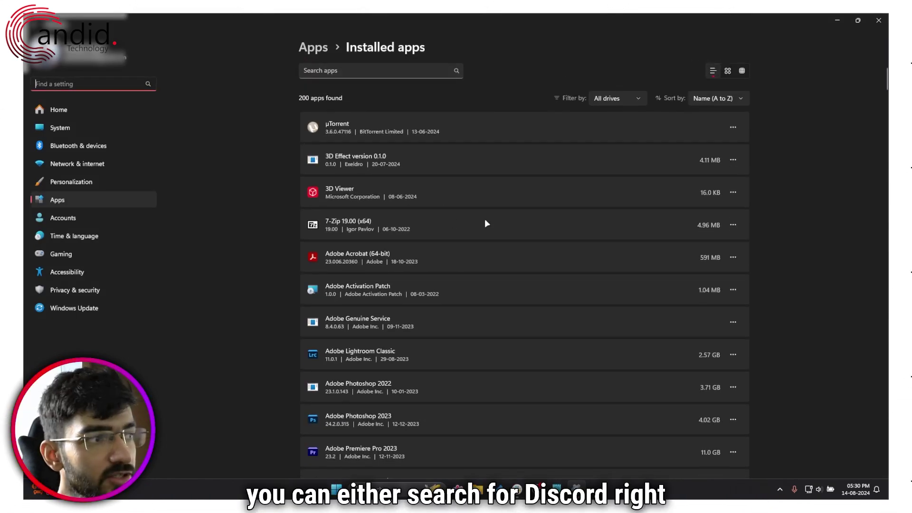
pyautogui.scroll(-20, 494, 219)
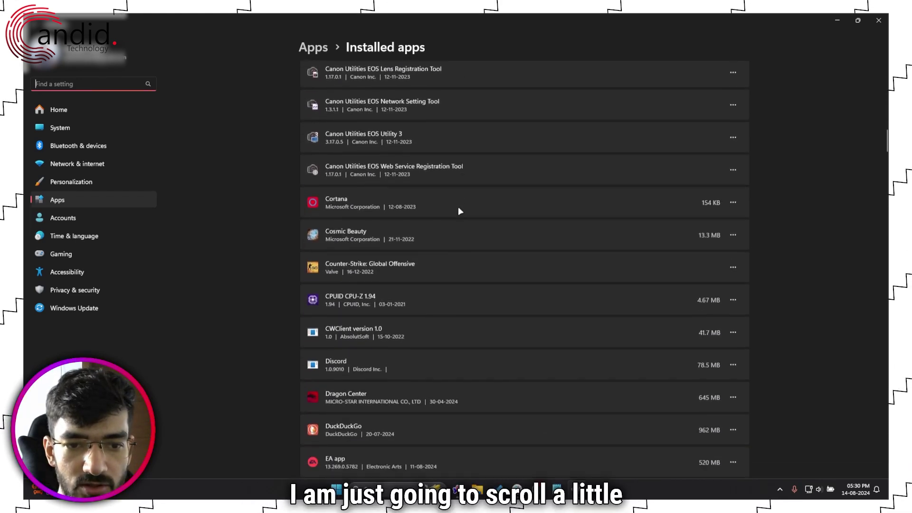
pyautogui.scroll(-5, 460, 211)
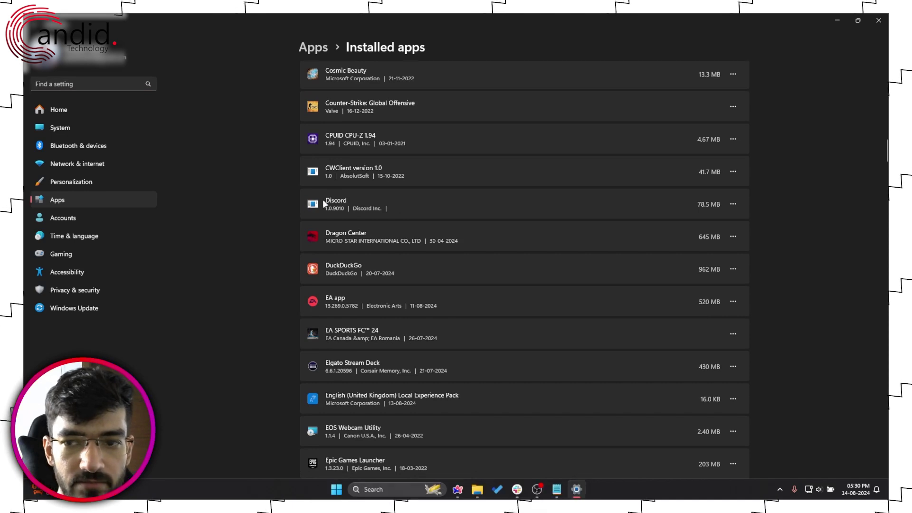
pyautogui.click(734, 205)
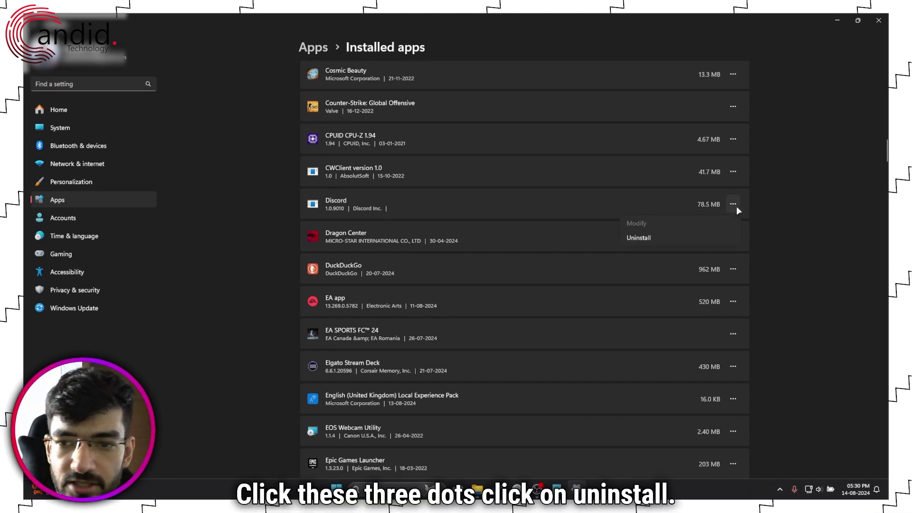
pyautogui.click(639, 237)
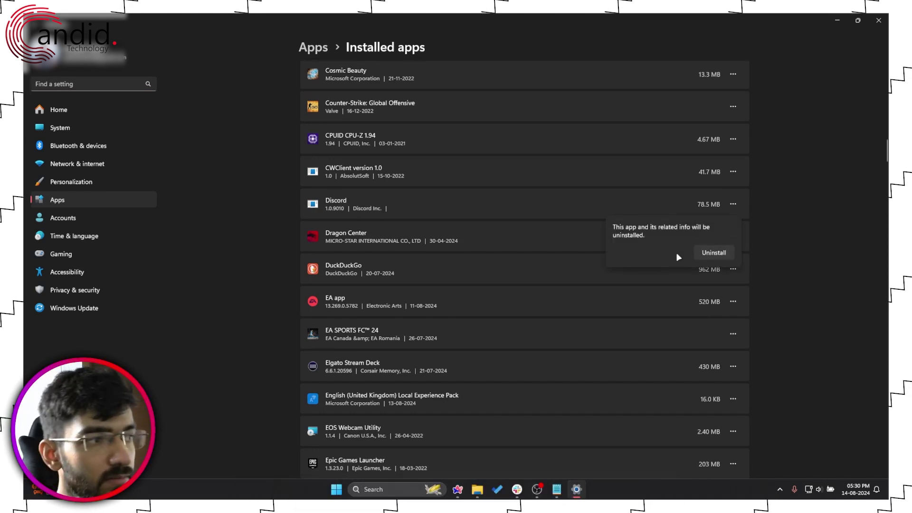